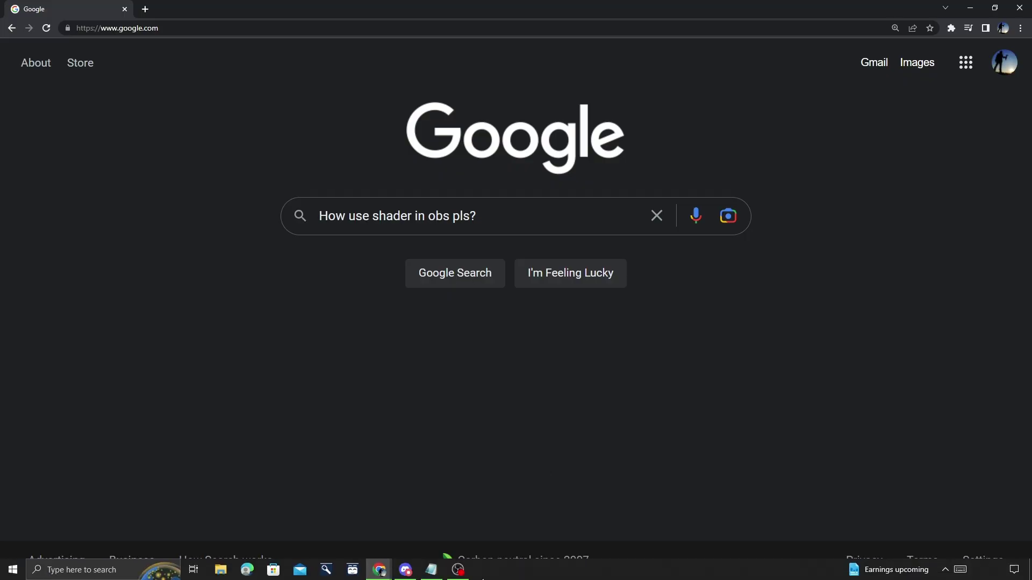
left_click(412, 578)
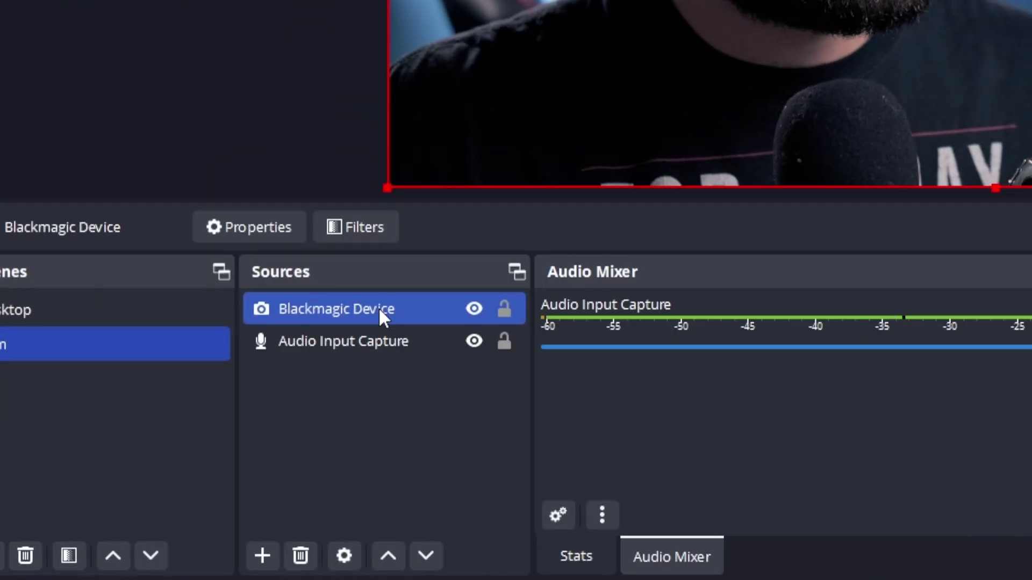
Add a User-defined shader effect filter with its default name to the Blackmagic Device source
right_click(380, 311)
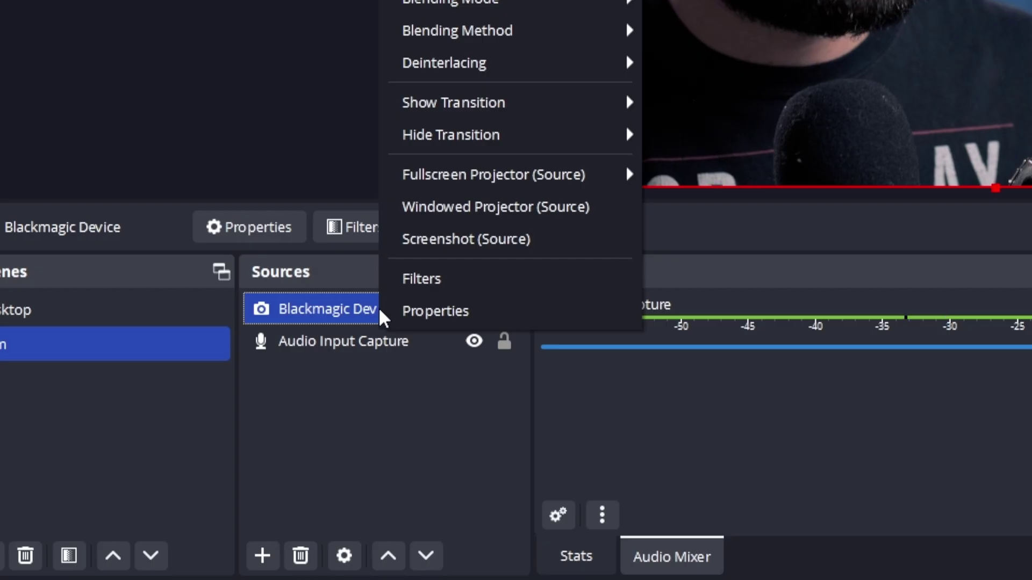
left_click(440, 280)
left_click(549, 377)
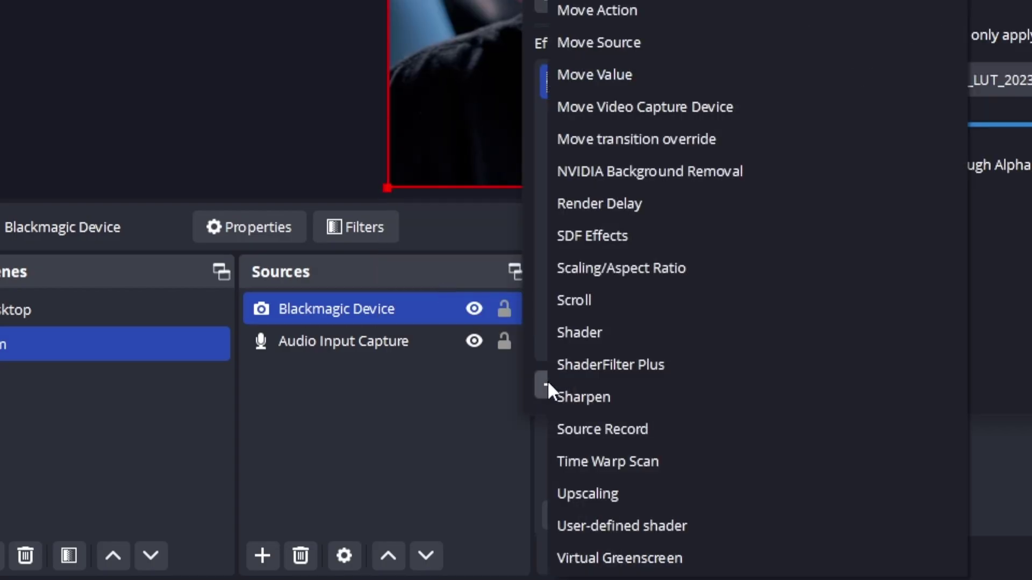
left_click(640, 526)
left_click(447, 138)
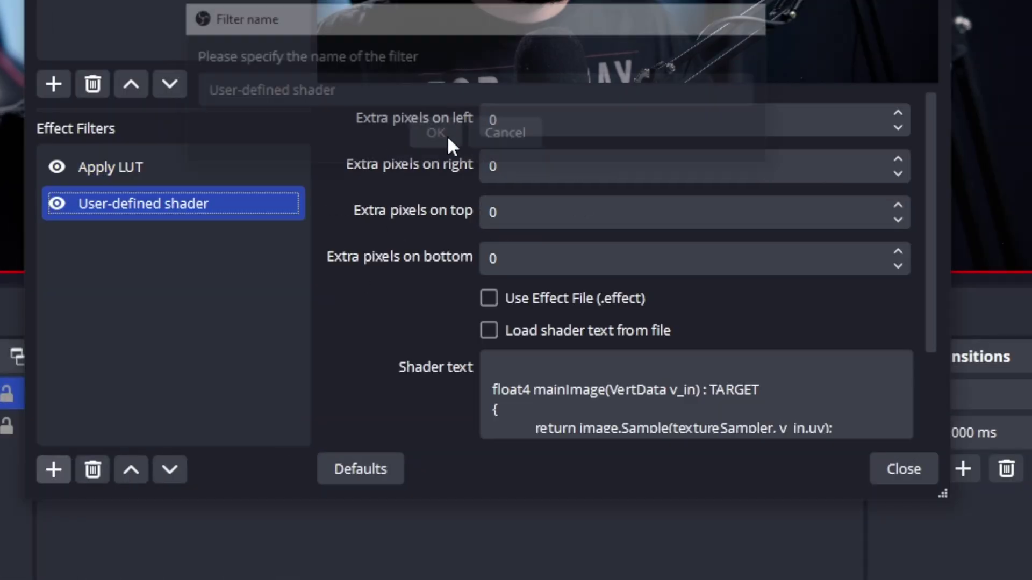
Have the filter load its shader text from the example file rounded_stroke_gradient.shader
left_click(489, 332)
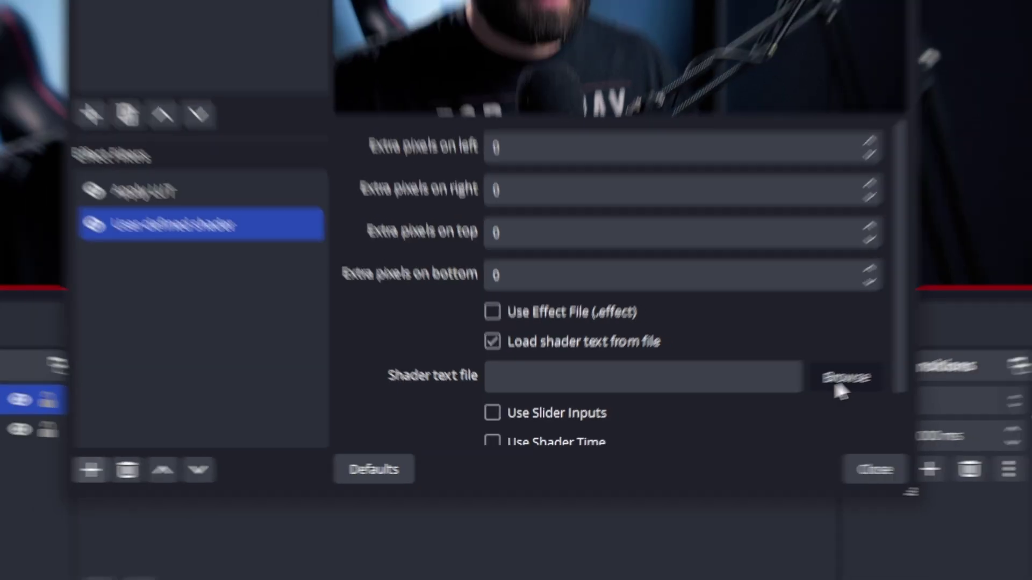
left_click(841, 383)
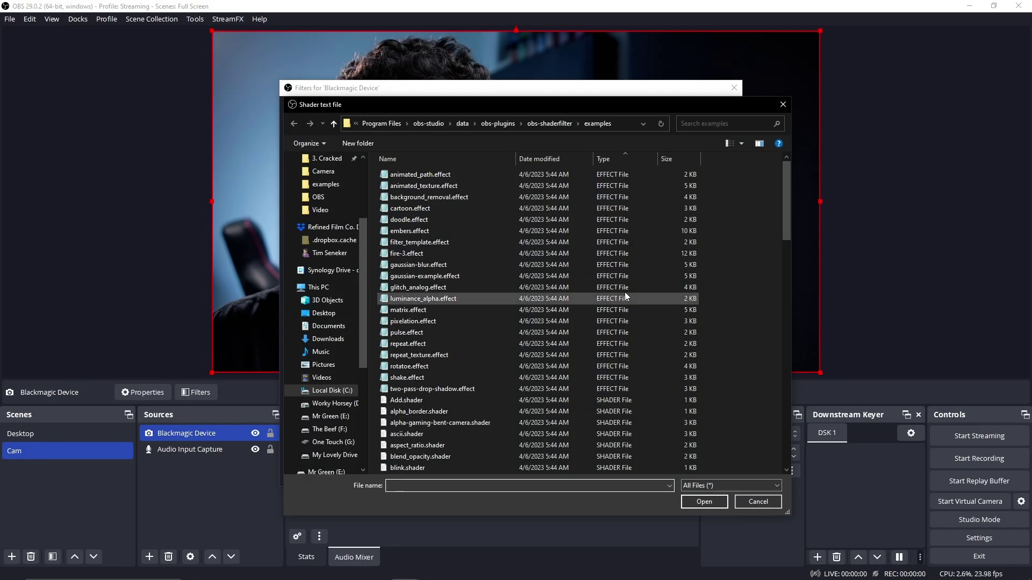
left_click_drag(786, 204, 777, 416)
left_click(425, 362)
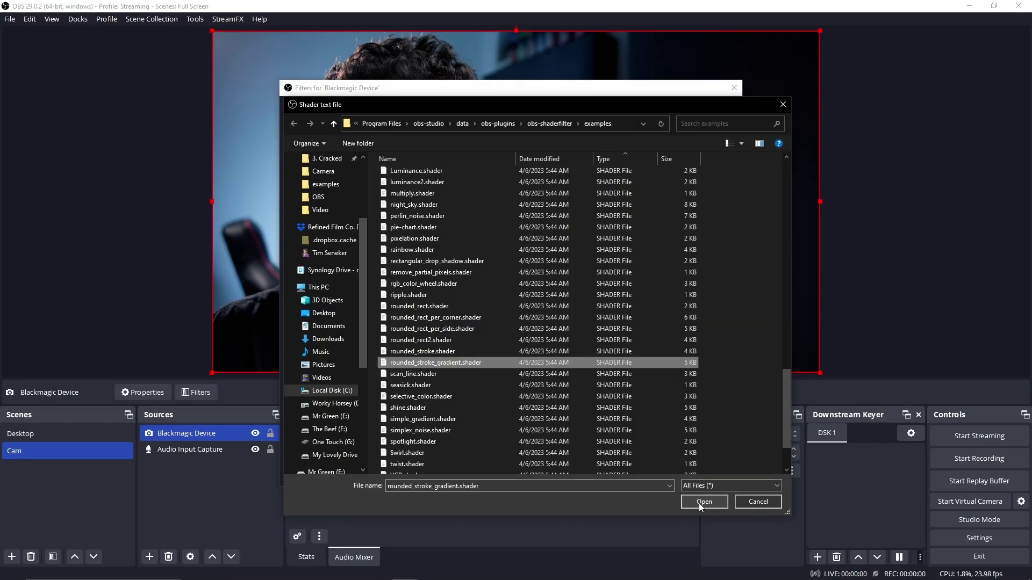
left_click(700, 503)
Enlarge the filters window and set the shader's corner radius to 100
scroll(438, 375, "down", 6)
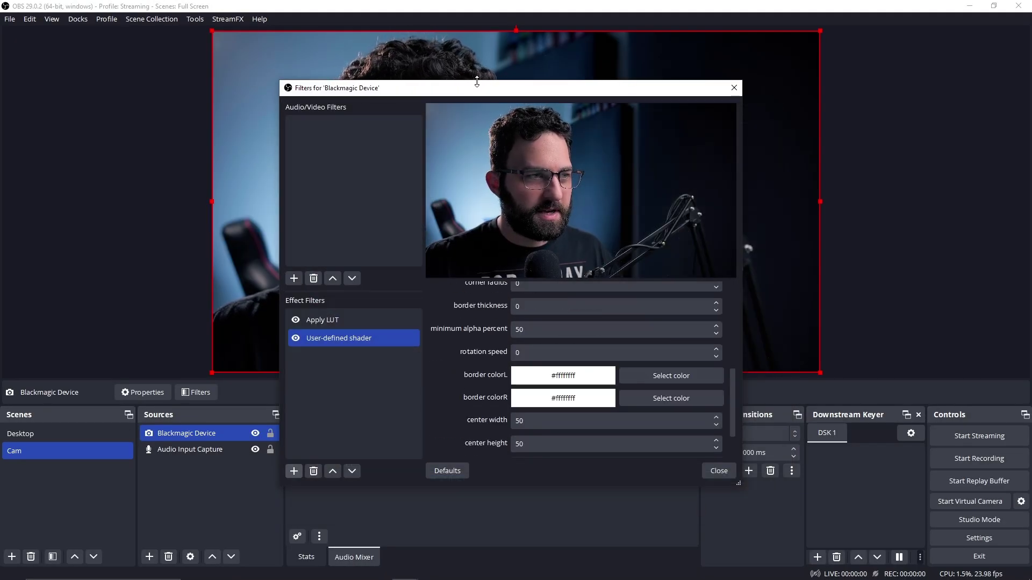
left_click_drag(477, 81, 476, 36)
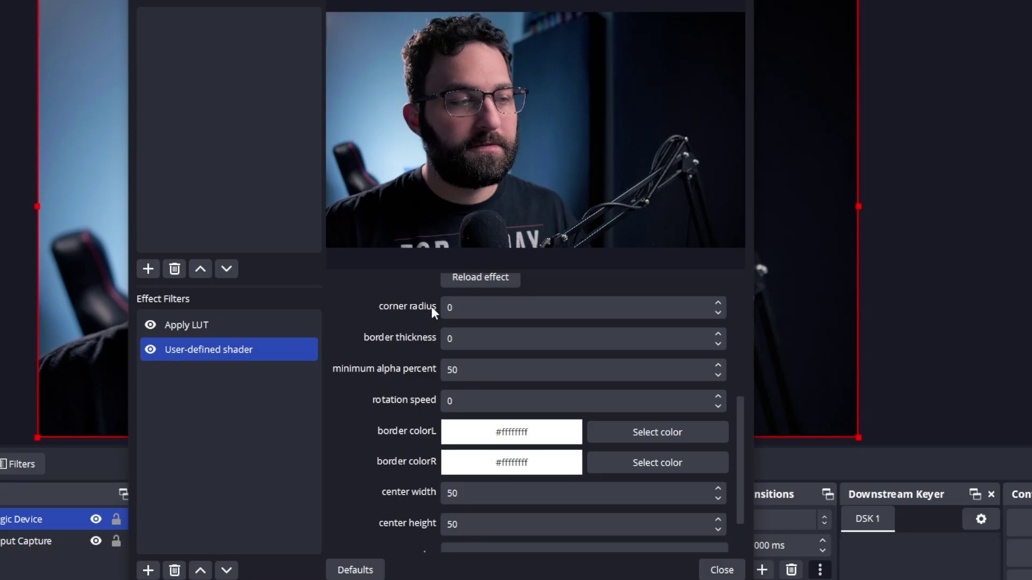
left_click(445, 307)
type("100")
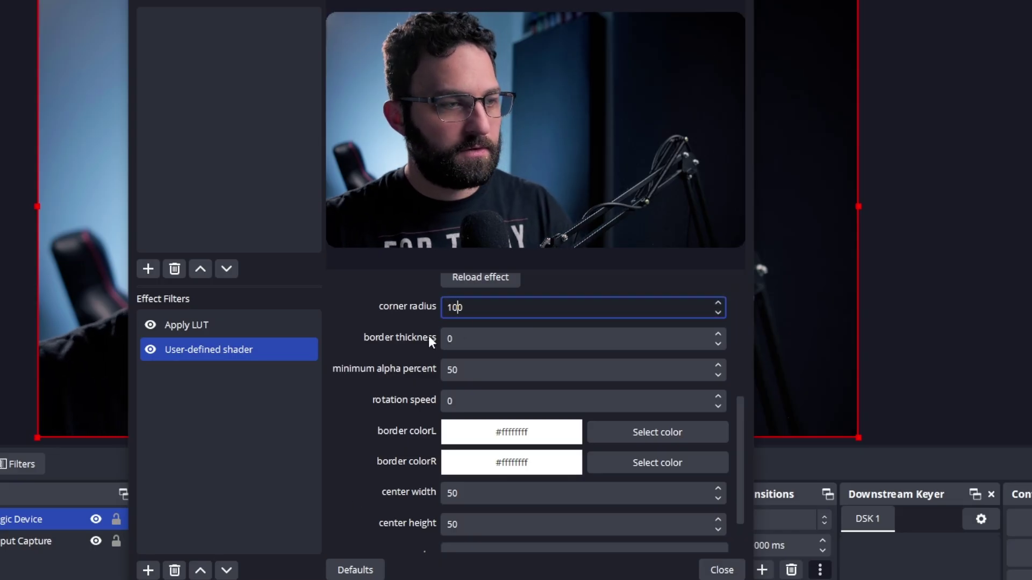
left_click(360, 470)
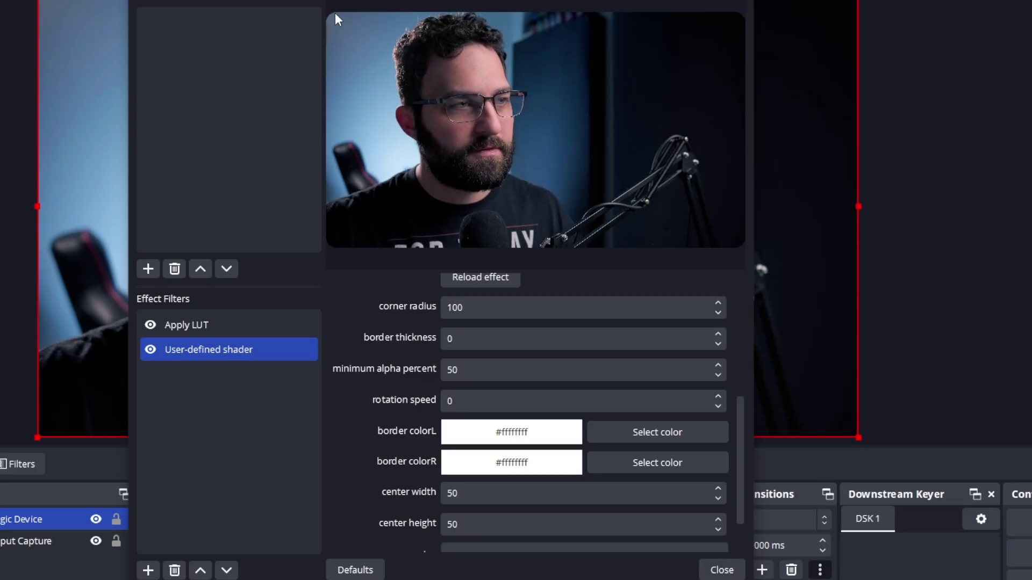
Set the shader's border thickness to 40
double_click(468, 334)
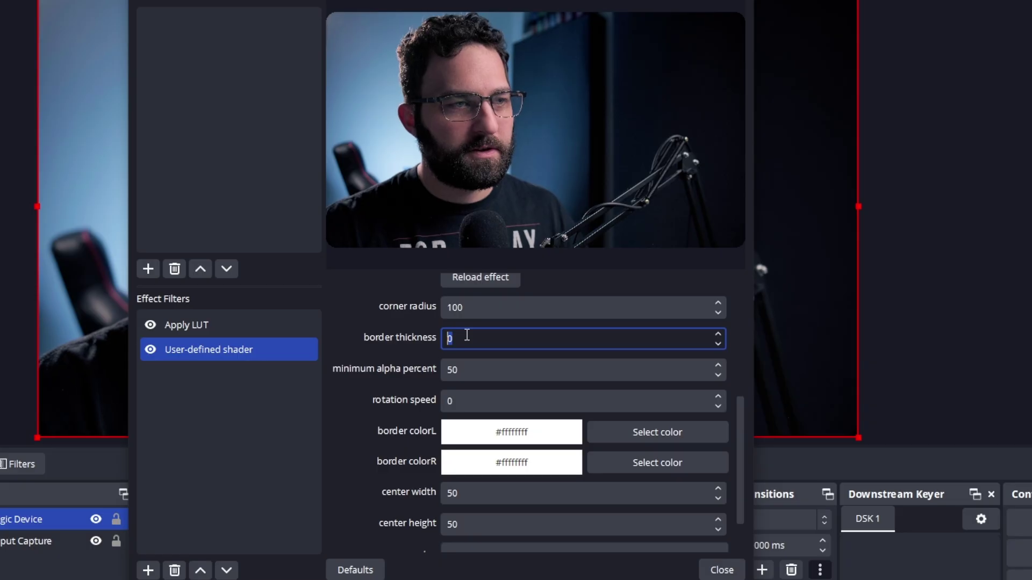
scroll(467, 335, "up", 20)
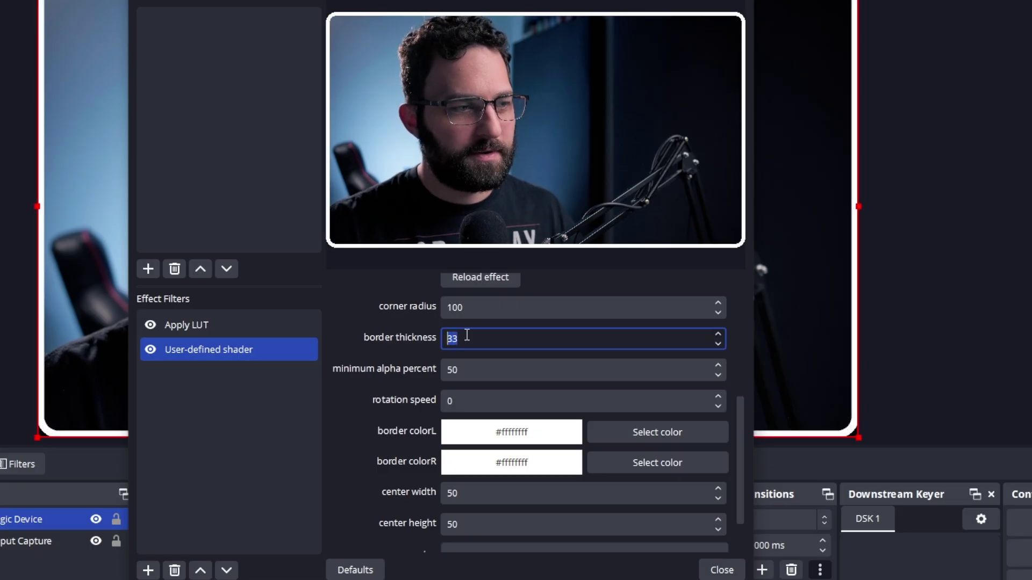
scroll(467, 334, "up", 4)
scroll(467, 334, "up", 1)
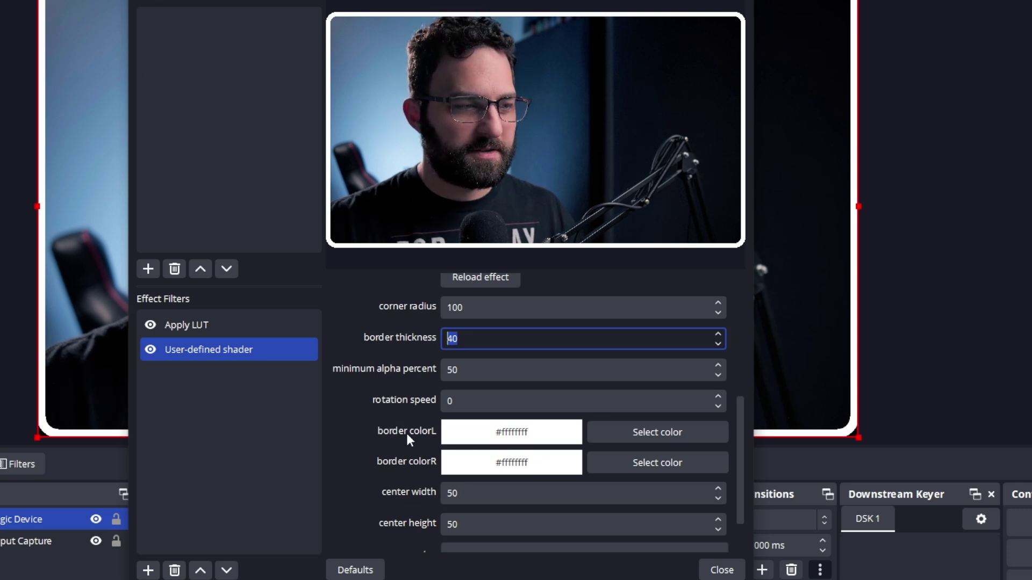
Set the shader's border colorL to black (#000000)
left_click(631, 432)
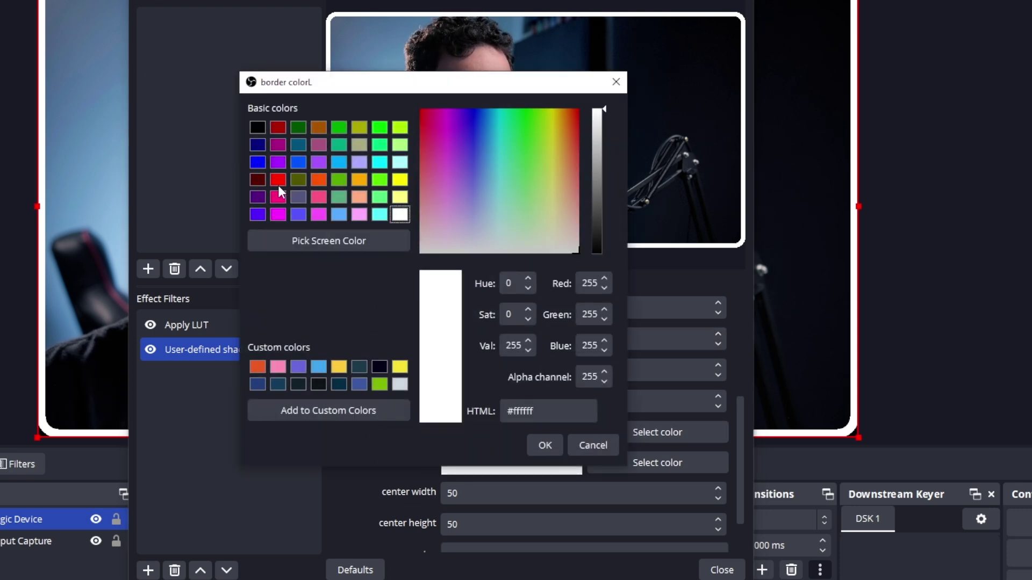
left_click(257, 128)
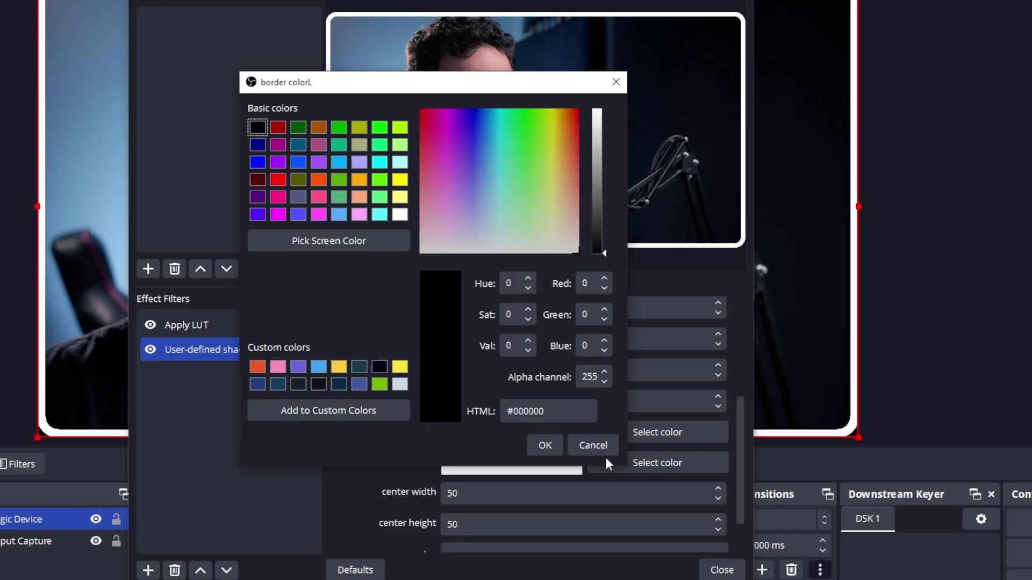
left_click(546, 442)
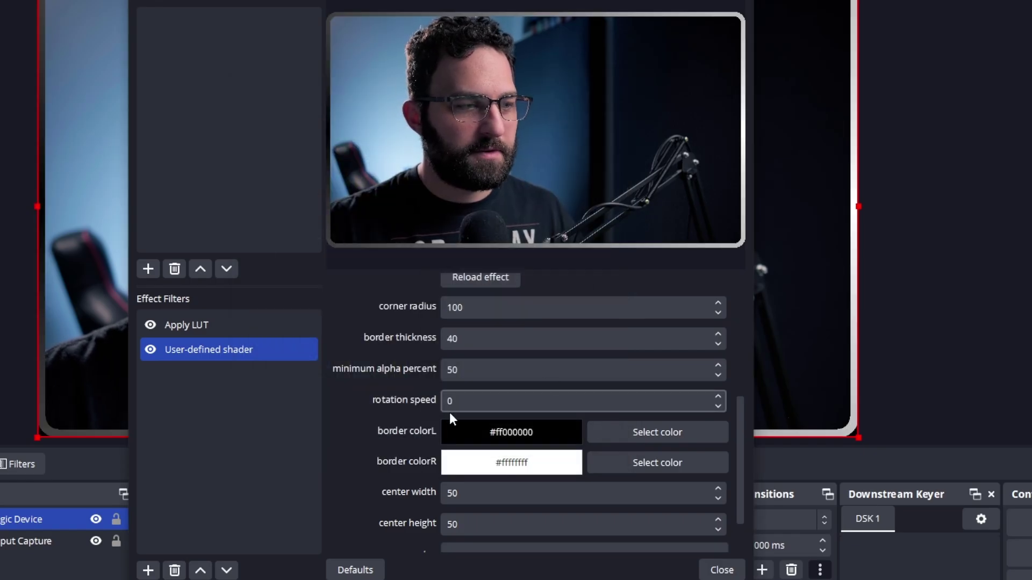
Set the rotation speed of the border gradient to 3
left_click(494, 406)
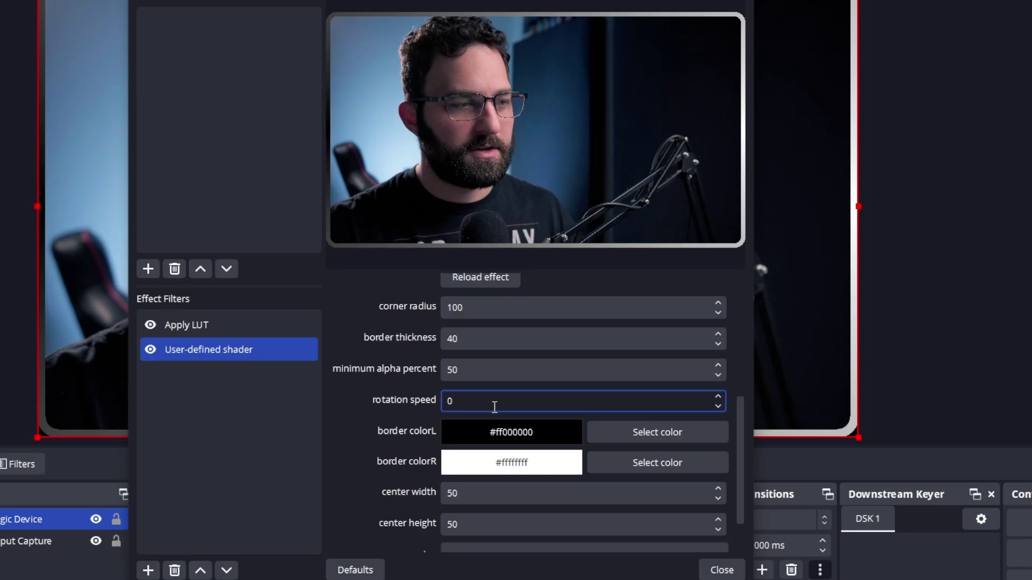
scroll(494, 406, "up", 3)
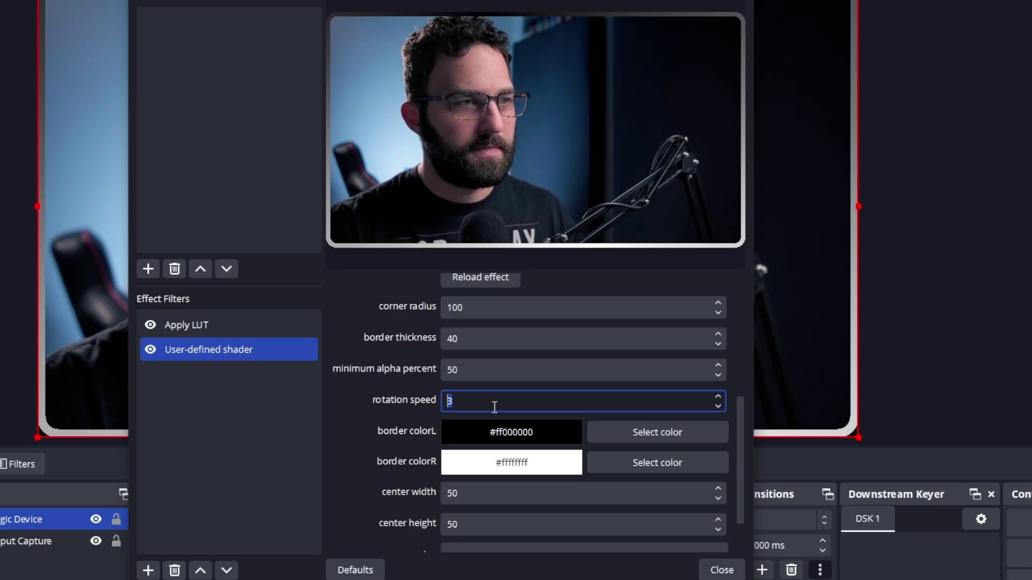
scroll(495, 407, "up", 11)
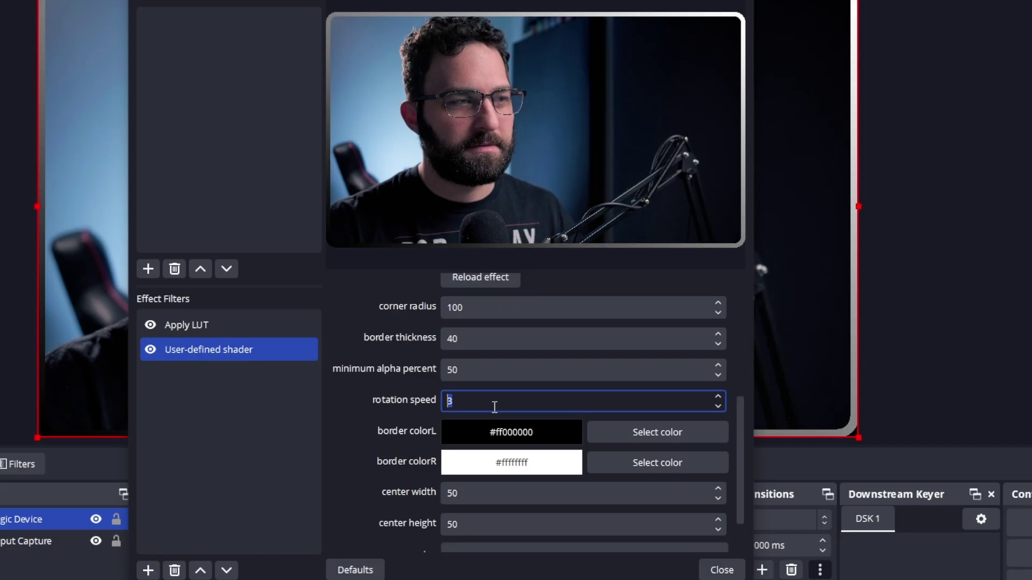
scroll(495, 406, "up", 2)
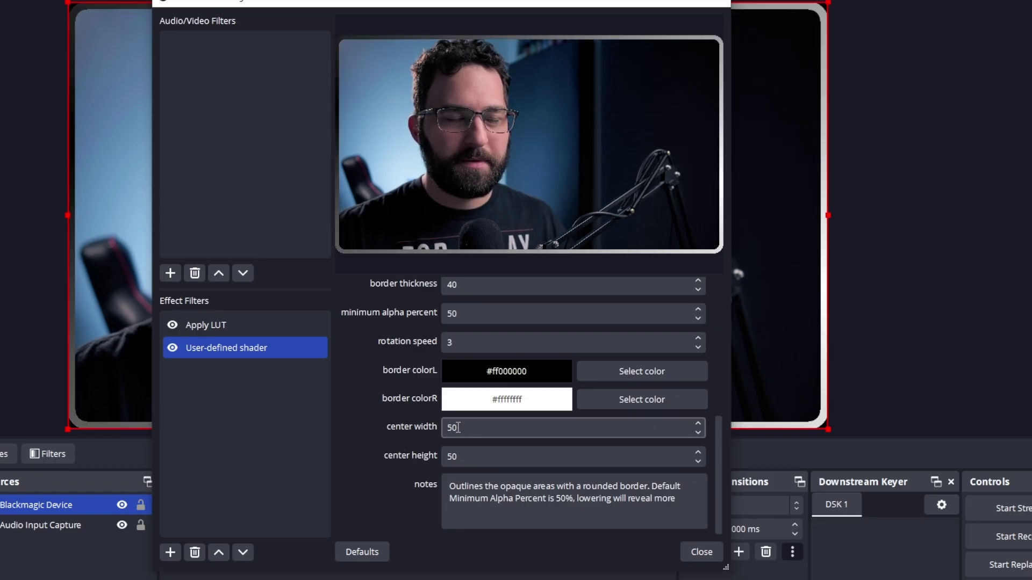
Try the border gradient with both center width and center height set to 0
left_click(484, 431)
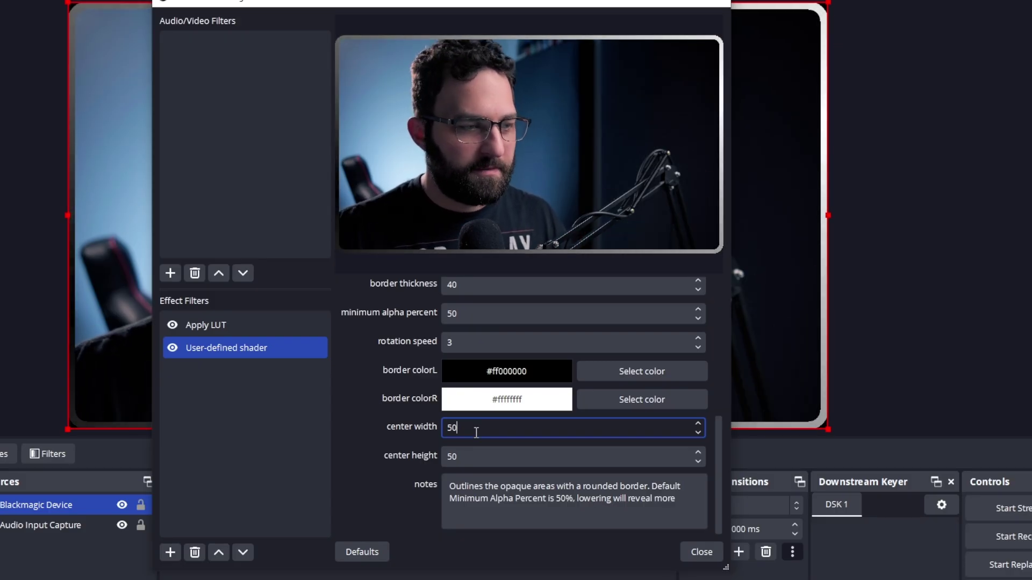
key("BackSpace")
key("BackSpace")
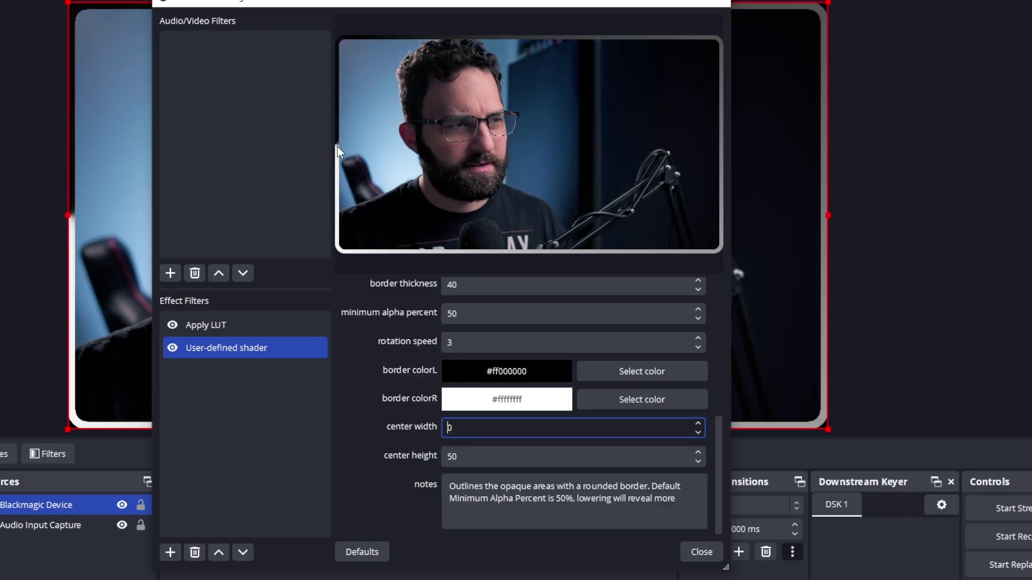
left_click(460, 458)
key("BackSpace")
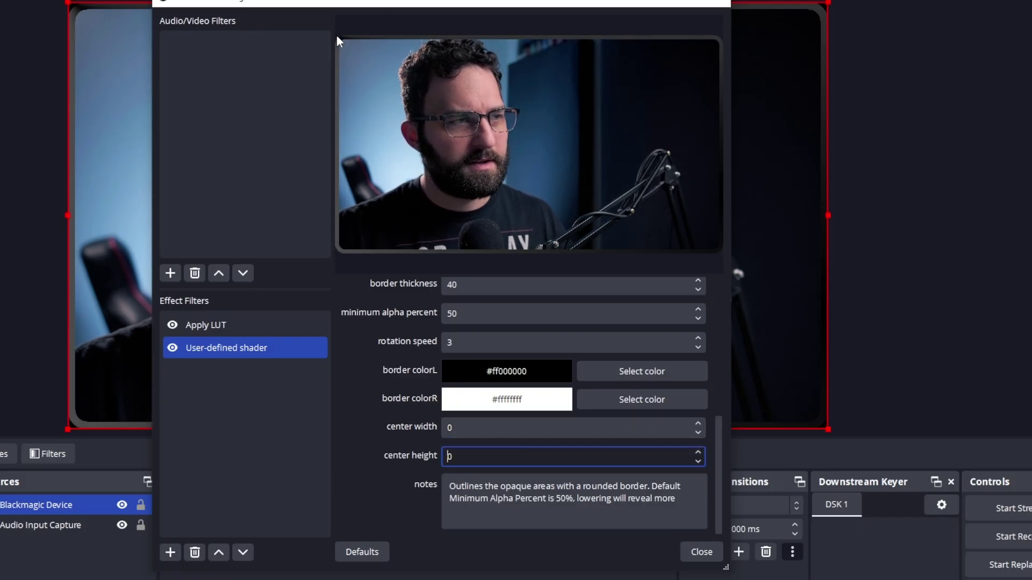
Set the gradient's center width and center height back to 50
left_click(453, 430)
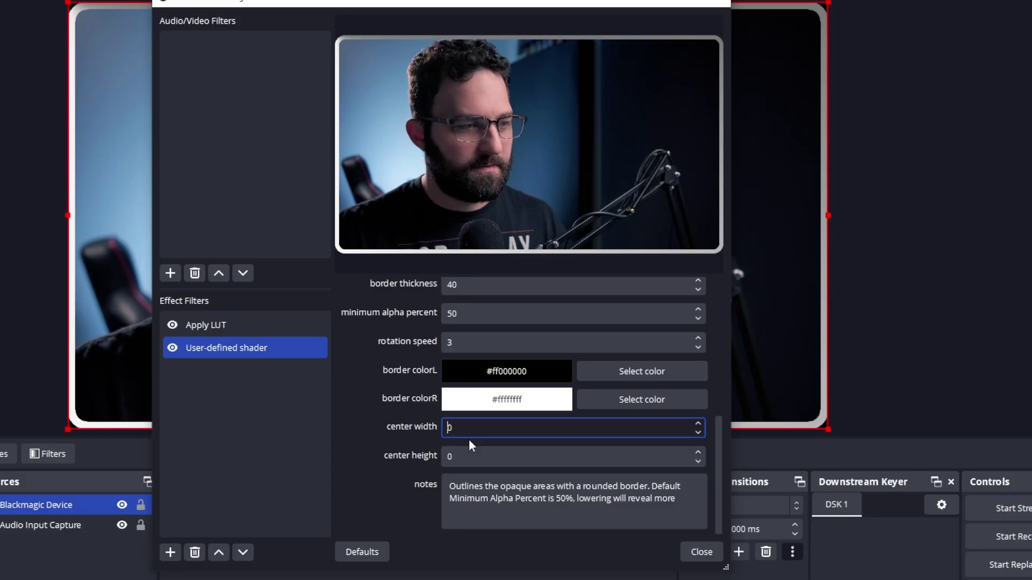
type("5")
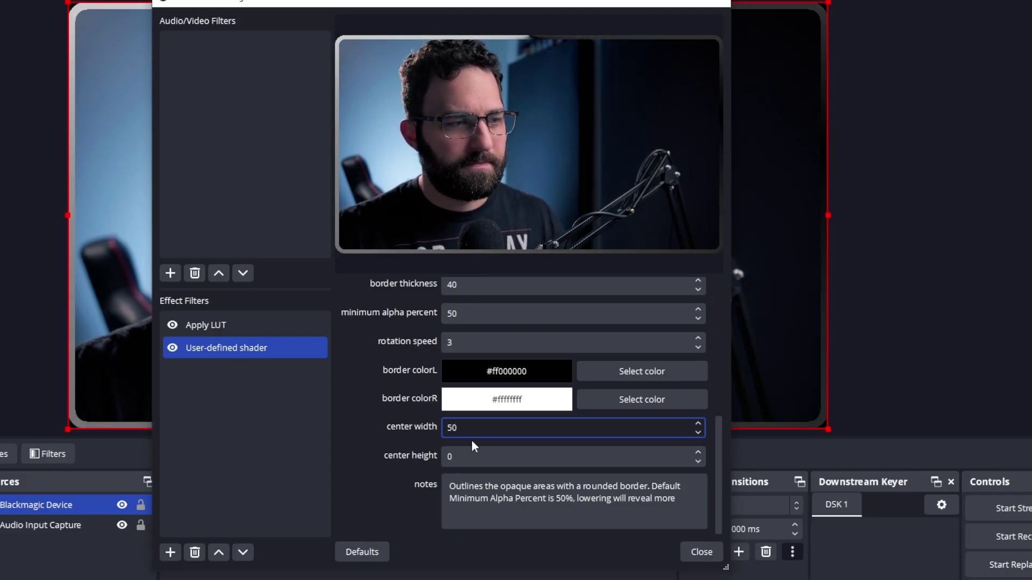
key("Tab")
type("50")
Add a Crop/Pad effect filter and move it above the User-defined shader in the filter order
left_click(170, 552)
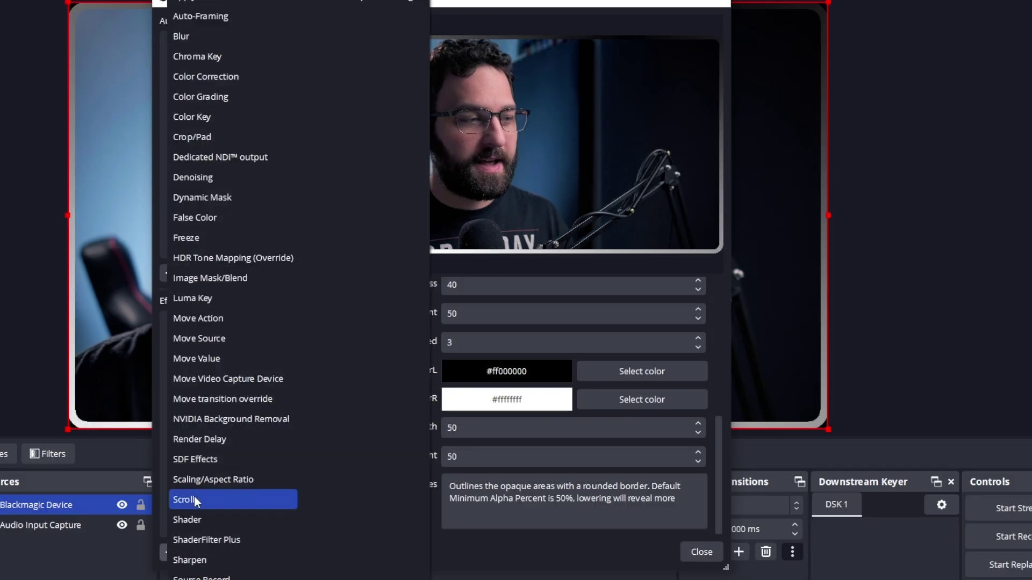
left_click(202, 137)
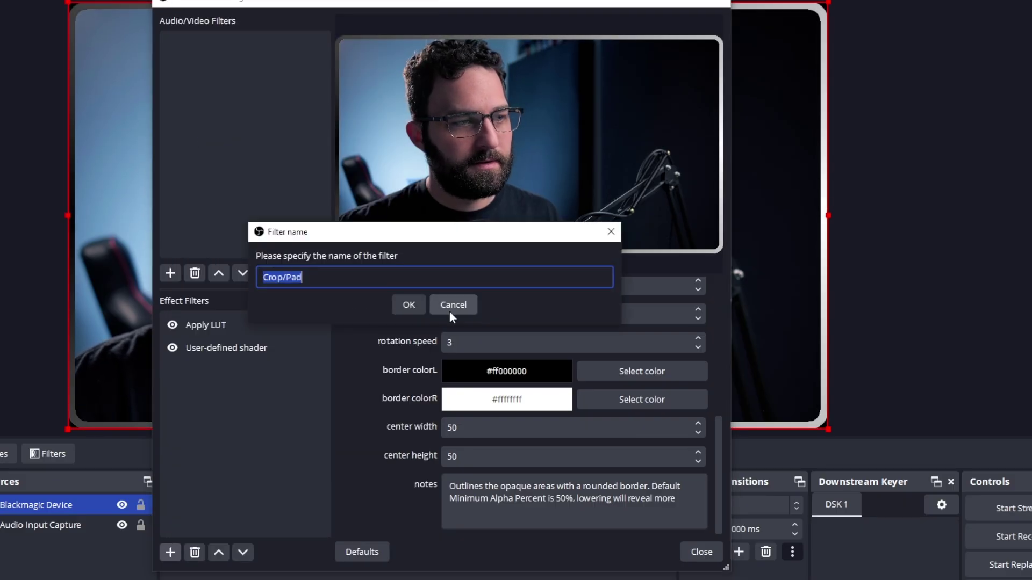
key("Return")
left_click(218, 552)
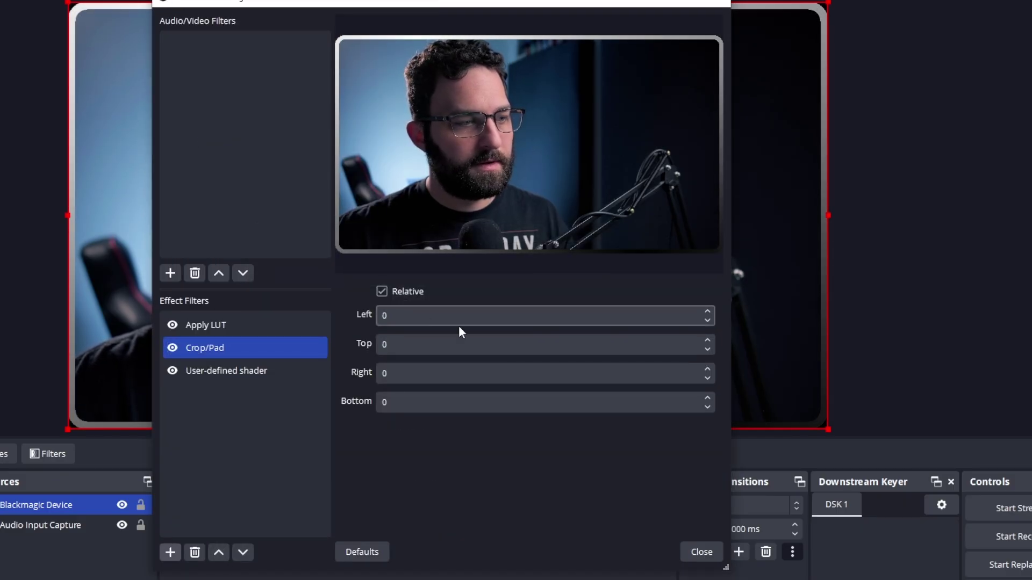
Try a left crop of 500 in the Crop/Pad filter
left_click(440, 324)
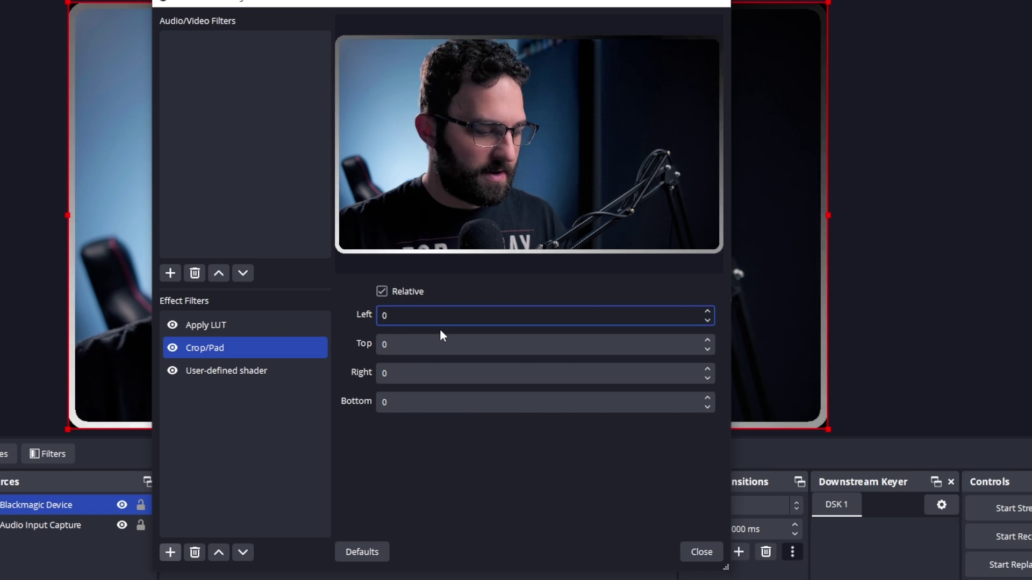
type("500")
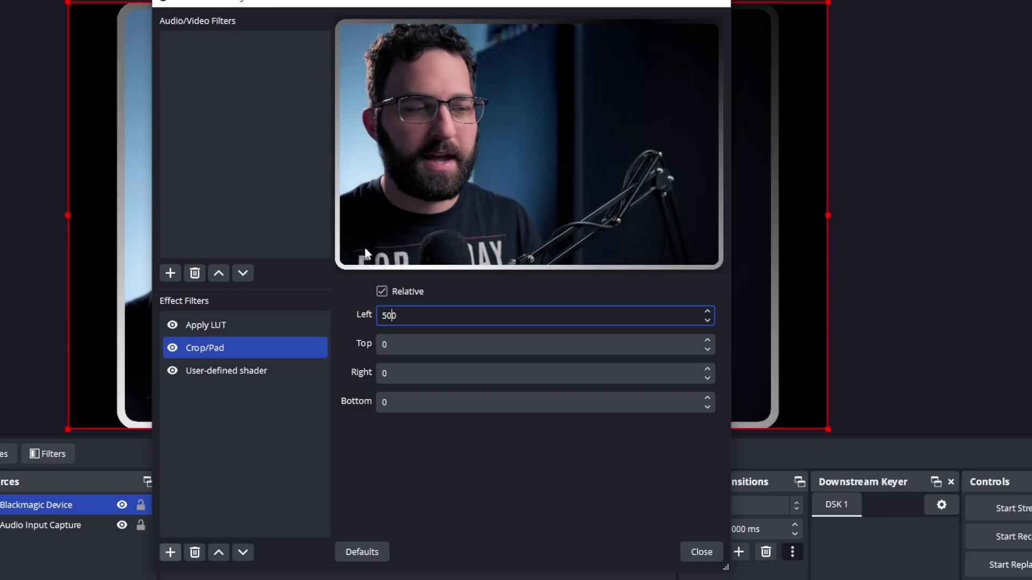
left_click(211, 344)
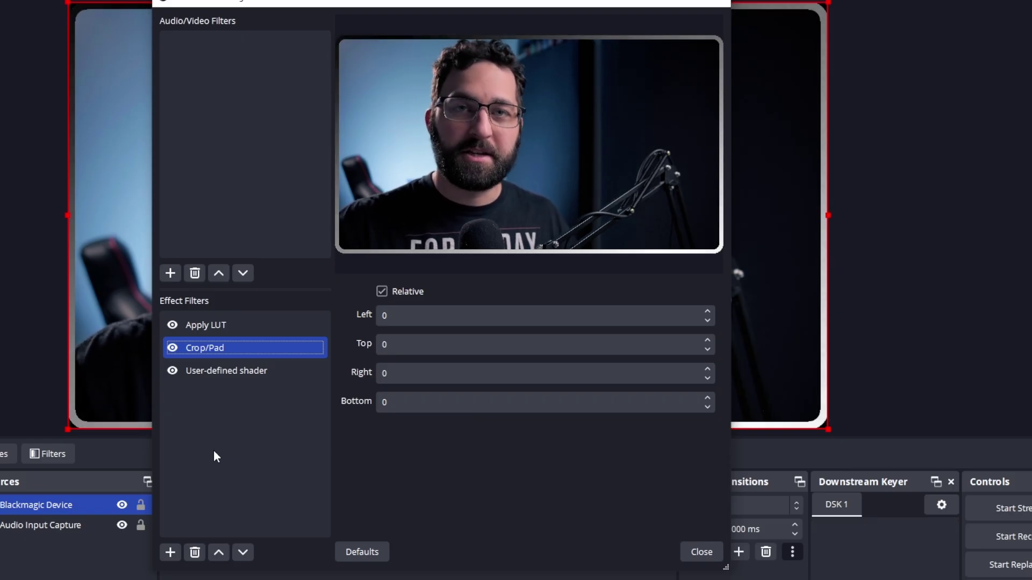
Add a Move Value effect filter and choose User-defined shader as the filter it controls
left_click(170, 552)
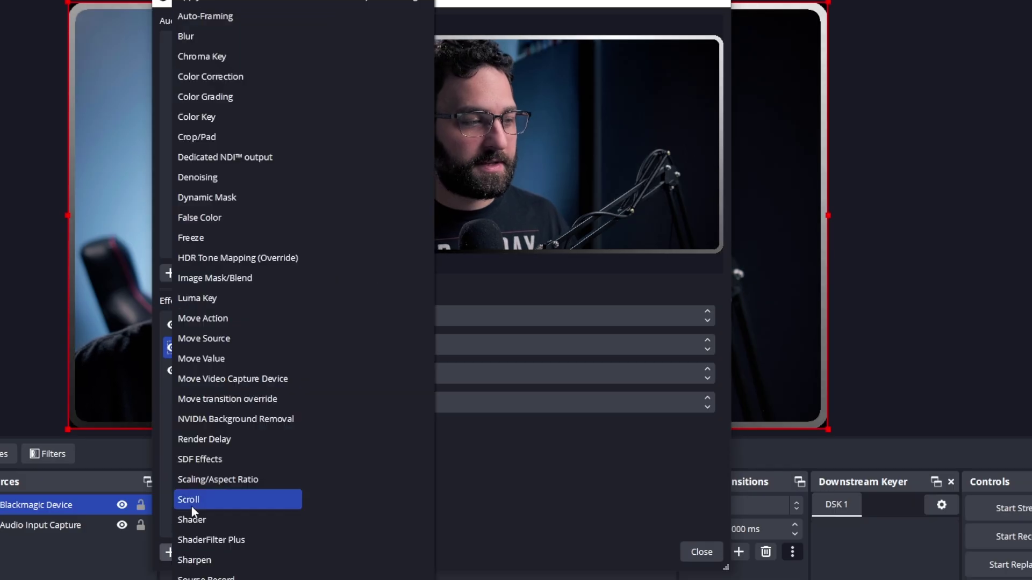
left_click(201, 359)
left_click(407, 304)
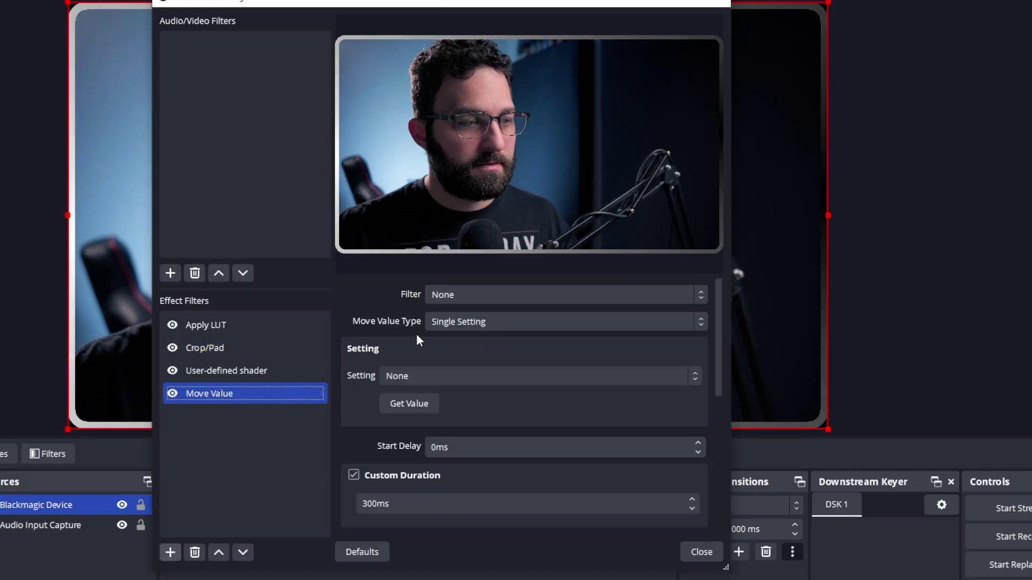
left_click(459, 297)
left_click(466, 353)
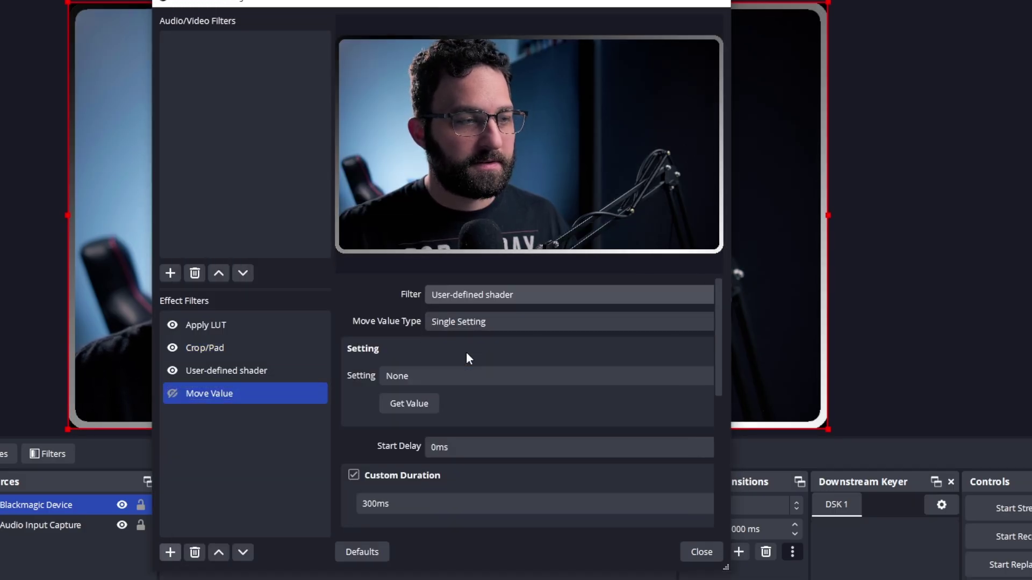
Make the Move Value filter target the shader's border colorL setting with green #00ff00 as its value
left_click(400, 376)
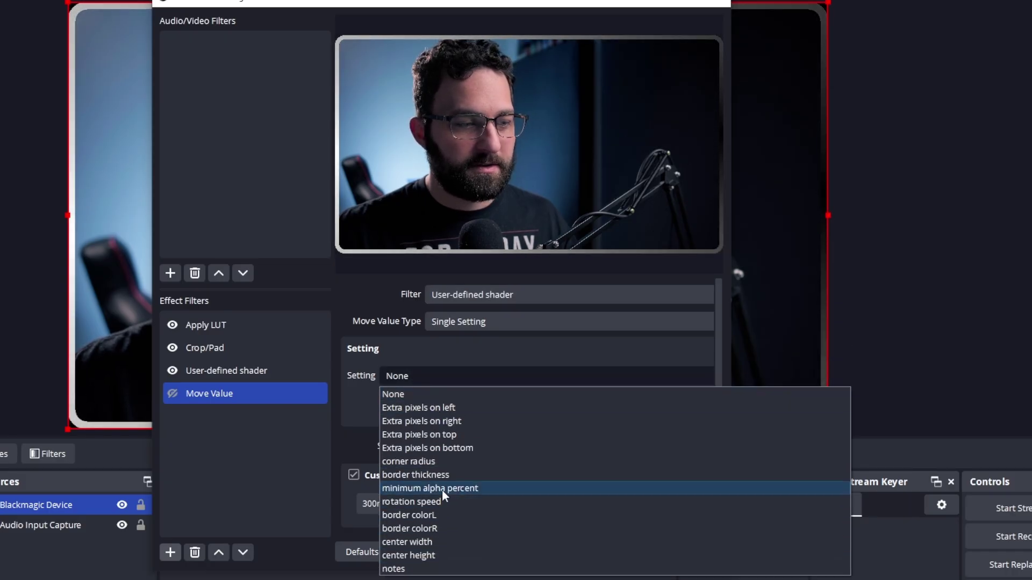
left_click(420, 515)
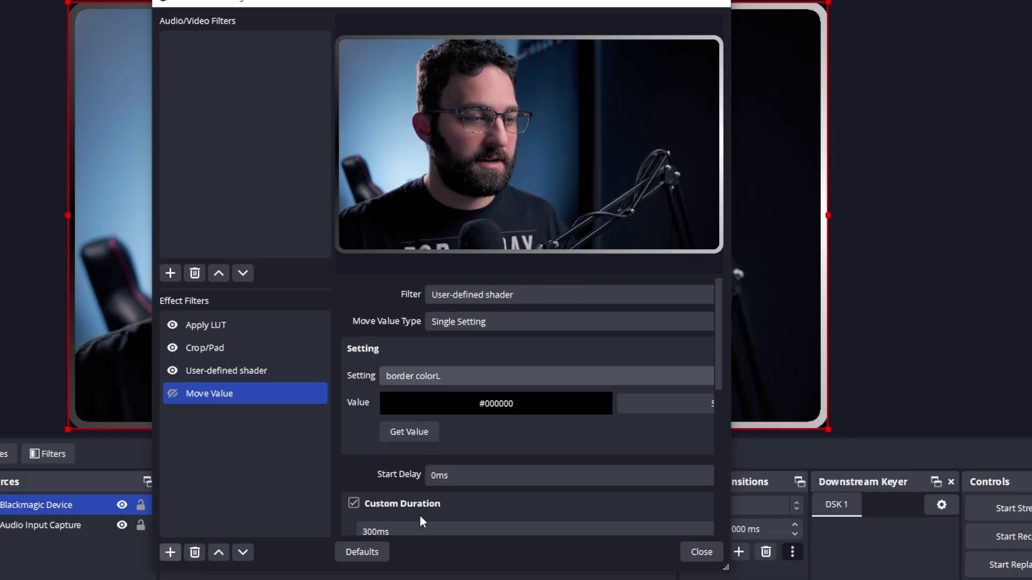
left_click(680, 402)
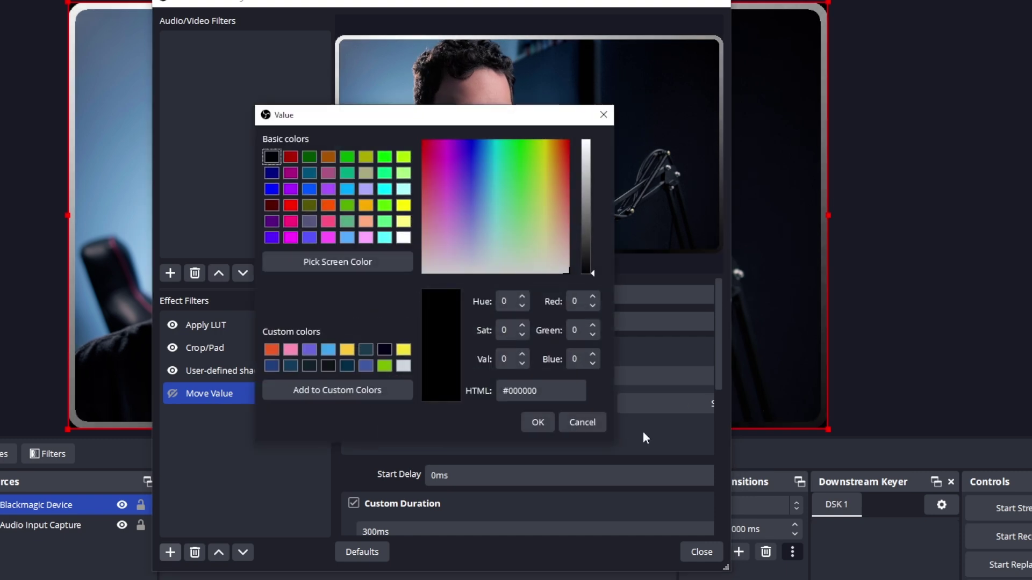
left_click(385, 157)
left_click(538, 423)
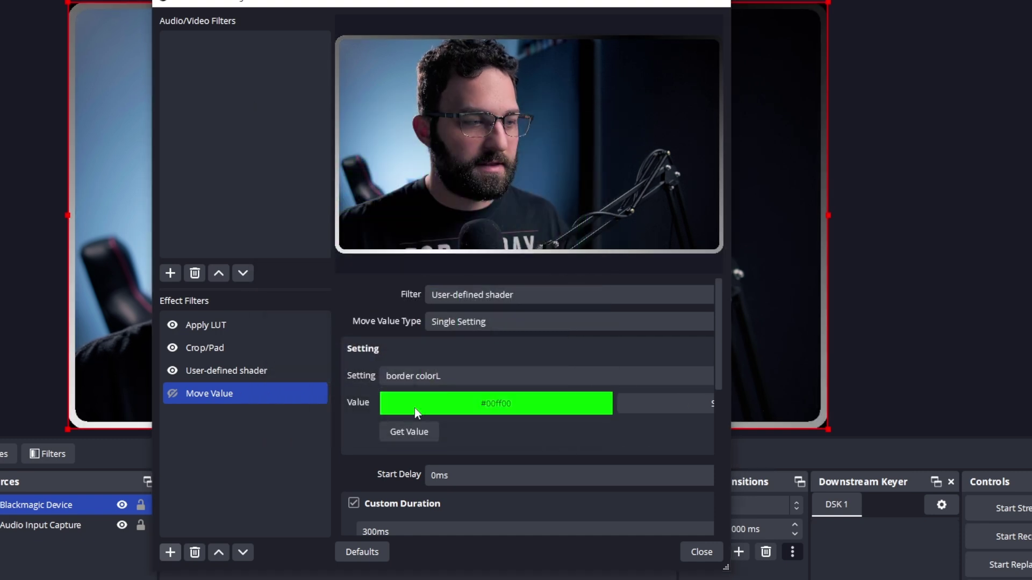
Set the Move Value filter's start trigger to Enable, so it starts when the filter's eye icon is enabled
scroll(350, 433, "down", 10)
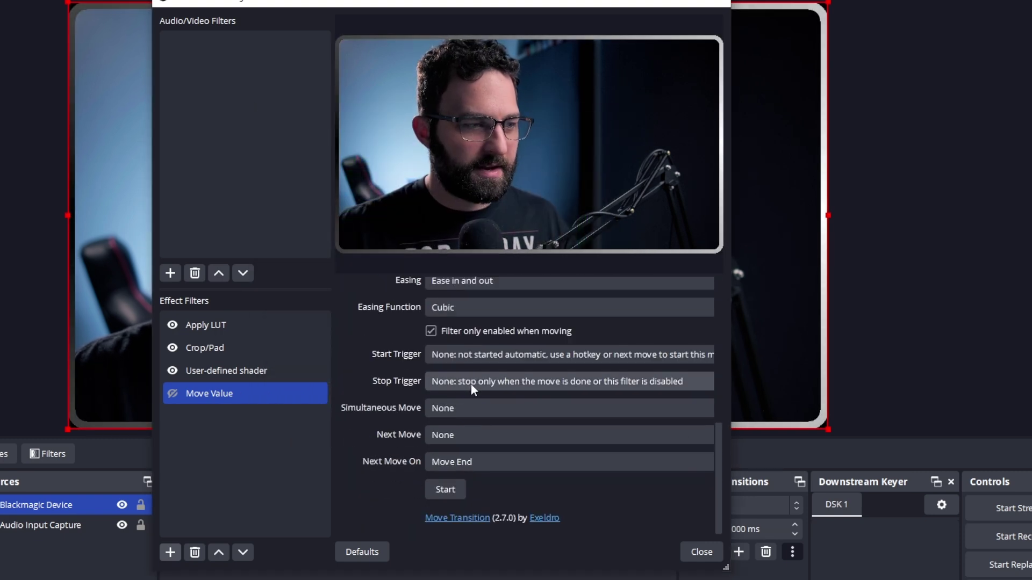
left_click(470, 356)
left_click(458, 439)
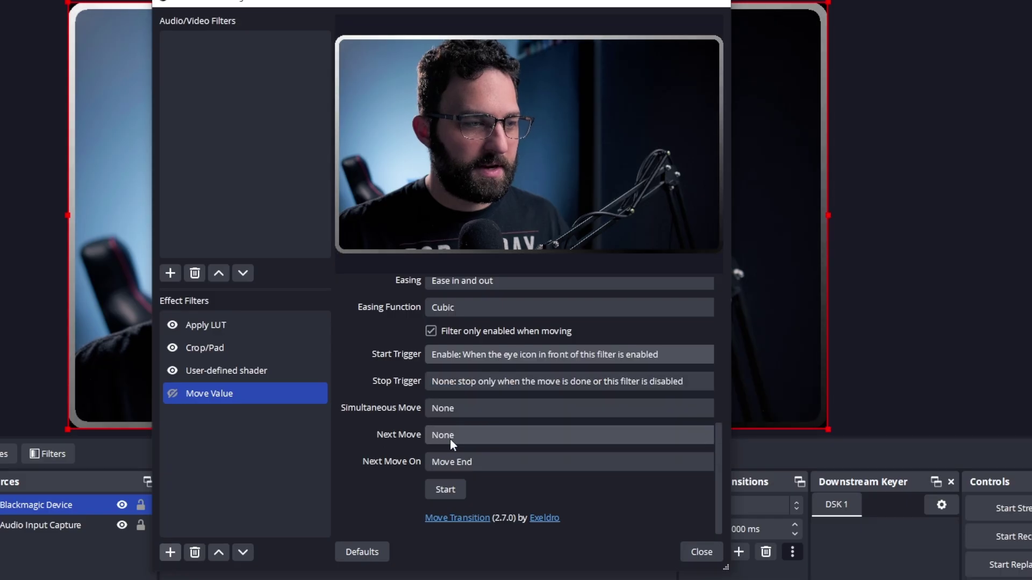
Set the move's custom duration to 1000 ms and enable the Move Value filter to run the colour change
scroll(379, 478, "up", 5)
left_click(369, 477)
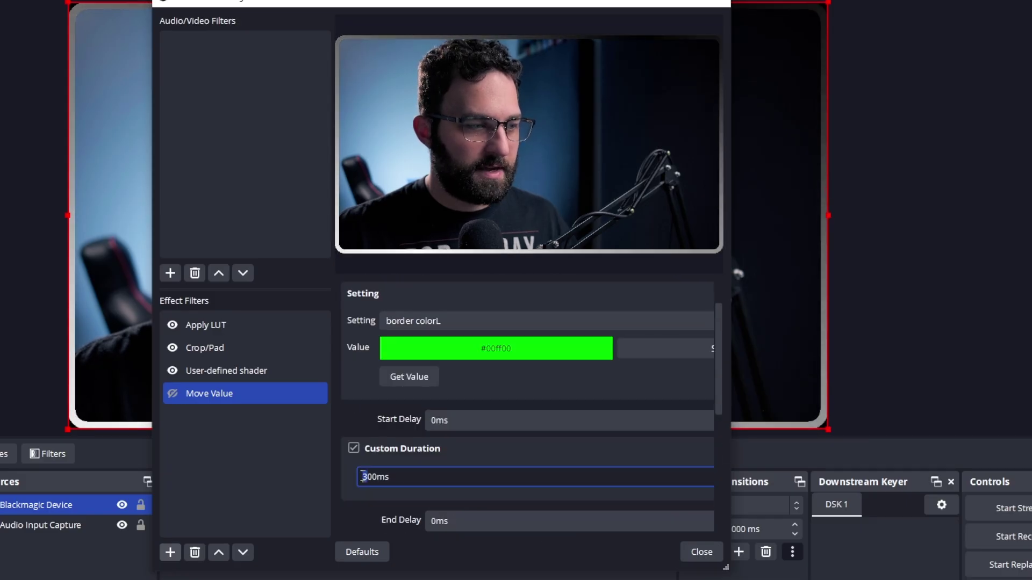
key("BackSpace")
type("10")
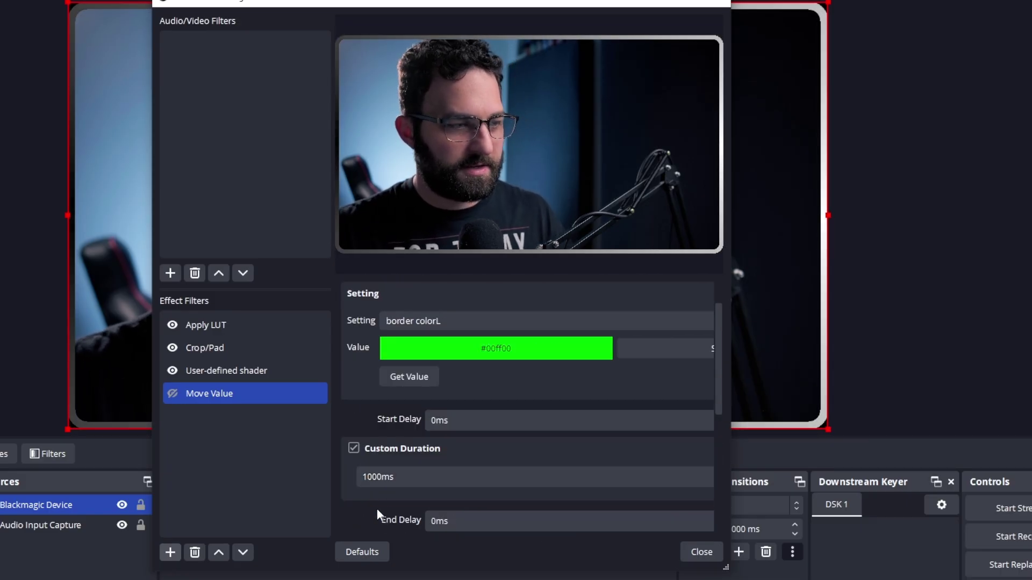
scroll(376, 509, "down", 5)
left_click(172, 394)
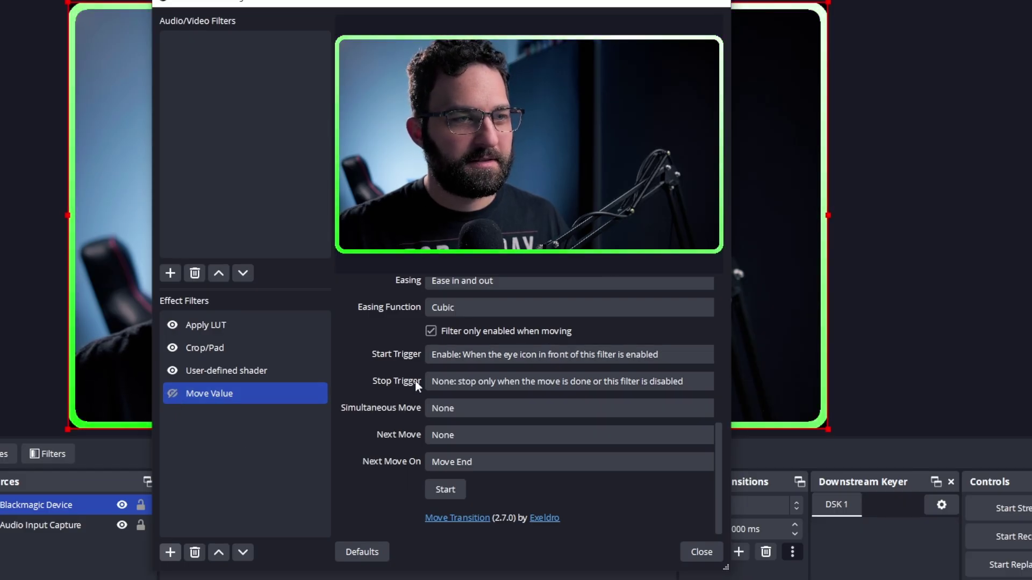
Change the border colorL target value to dark blue #213f7d and enable the Move Value filter to run it
scroll(415, 380, "up", 5)
left_click(446, 322)
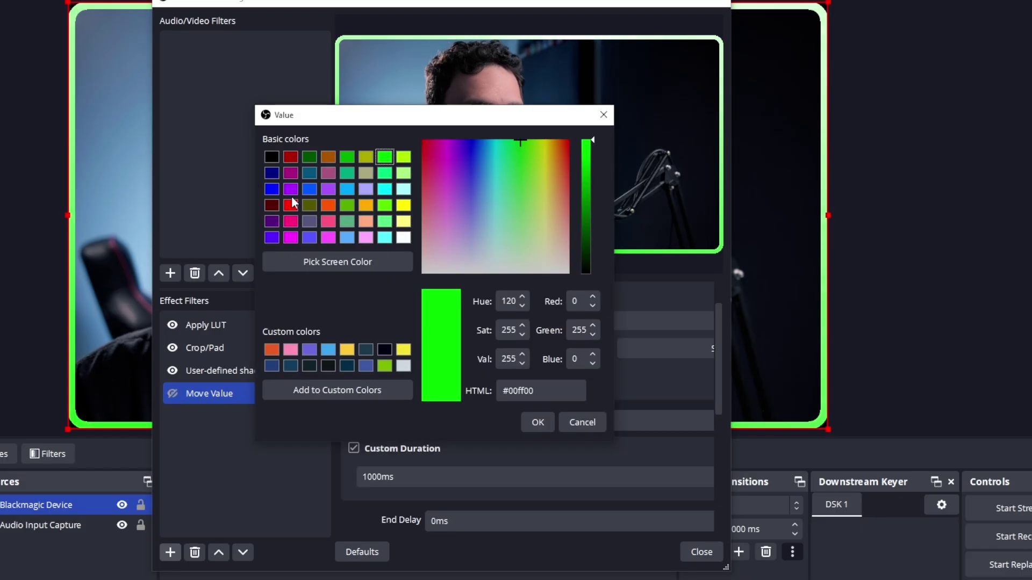
left_click(270, 368)
left_click(537, 421)
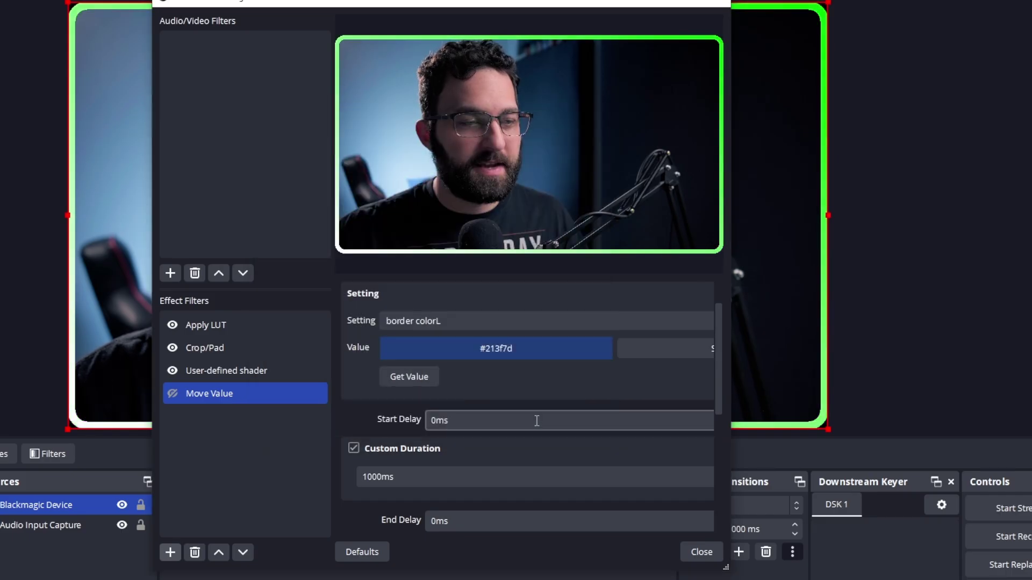
left_click(172, 394)
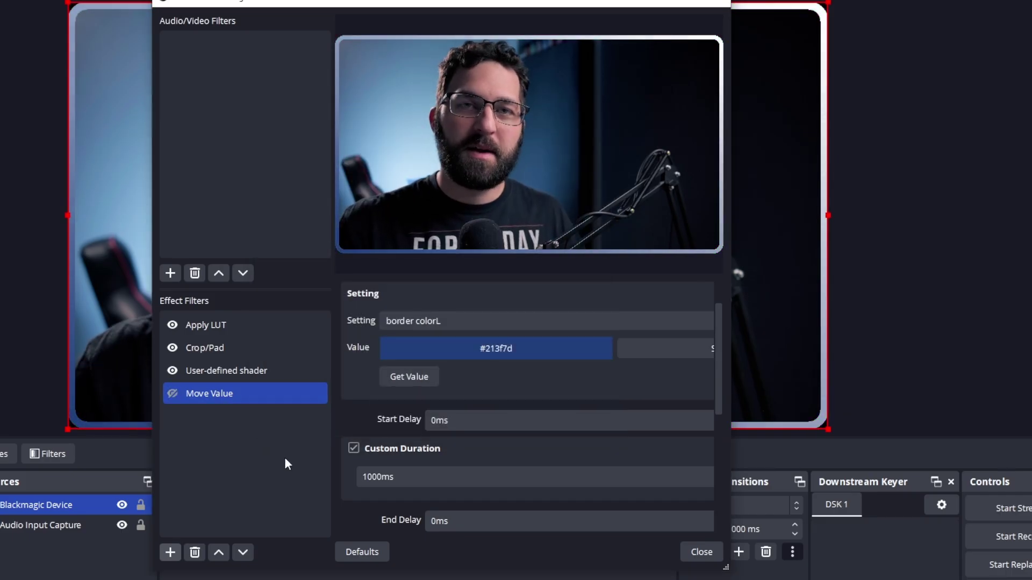